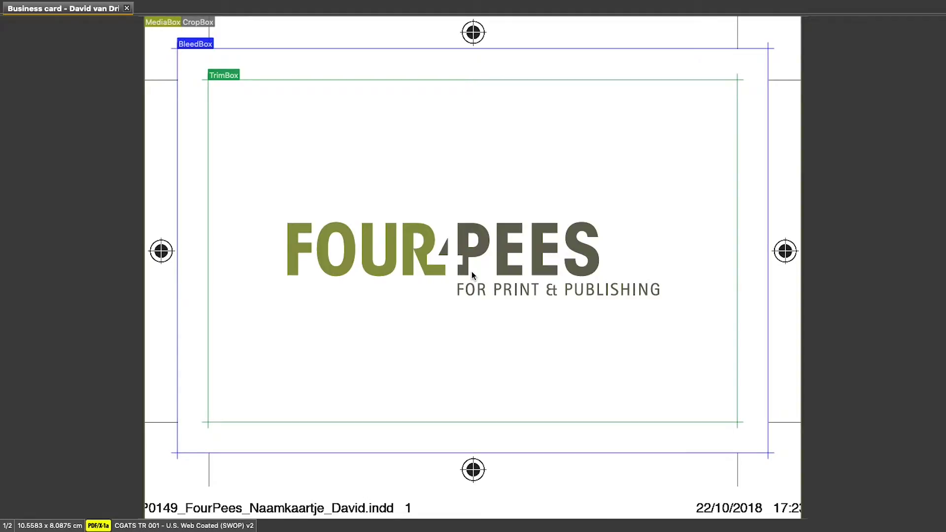
# - Preview both card sides, then open Tools > Switchboard and dock it beside the card
pyautogui.press('pagedown')
pyautogui.press('pageup')
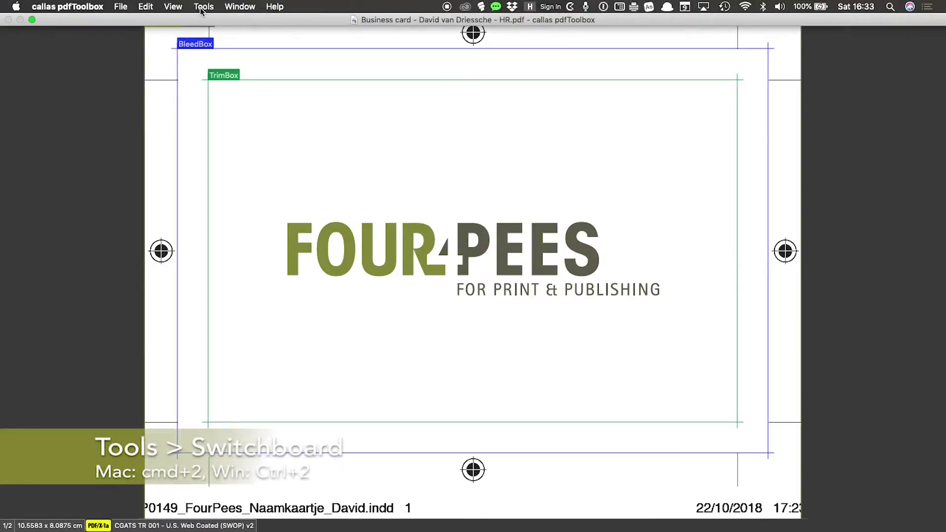
pyautogui.click(209, 9)
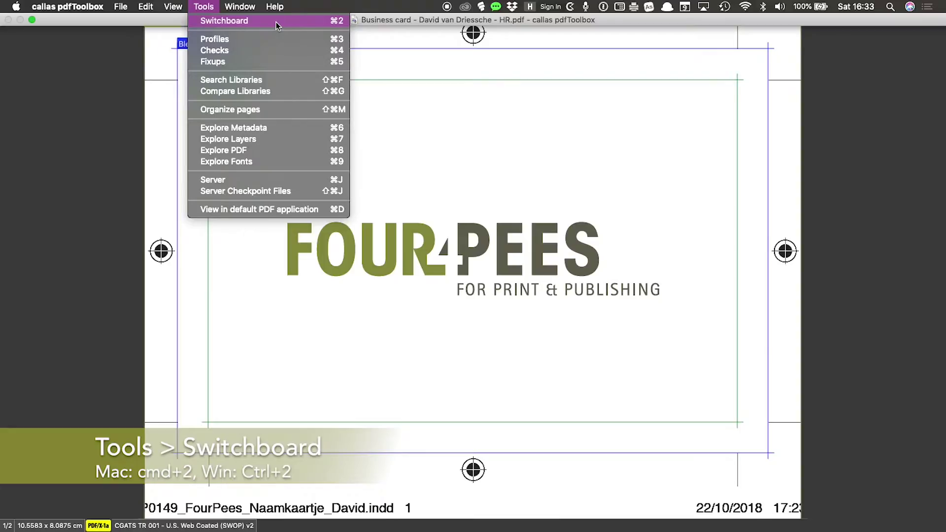
pyautogui.click(324, 21)
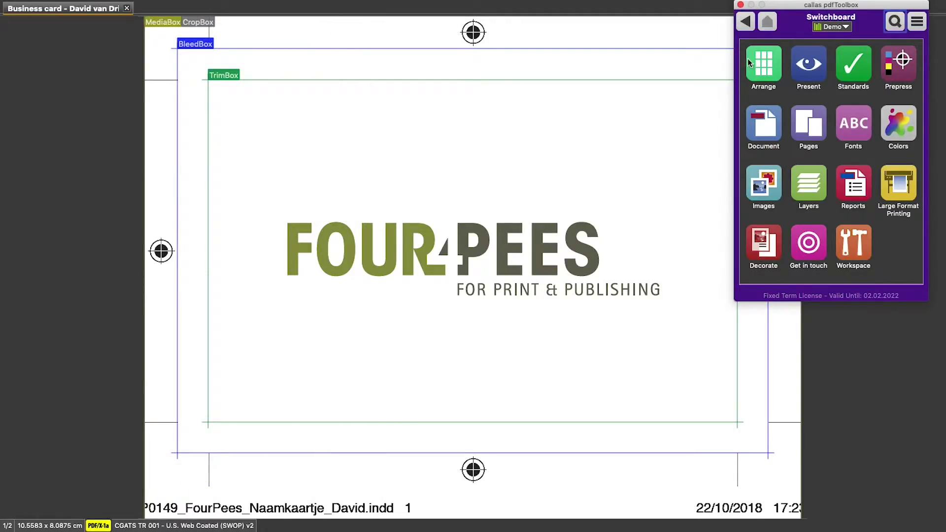
pyautogui.moveTo(778, 10); pyautogui.dragTo(751, 119)
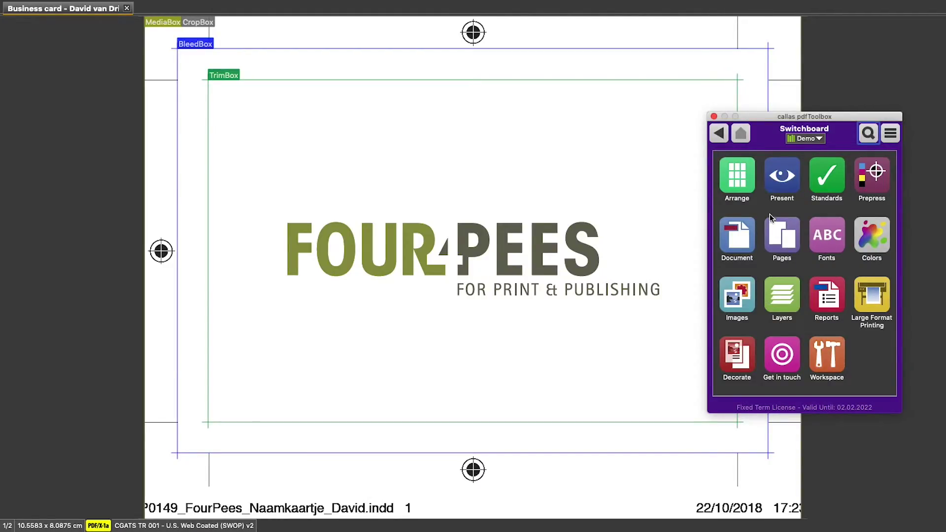
# - Open Step & Repeat under Arrange, showing the default 2 across by 2 down
pyautogui.click(751, 190)
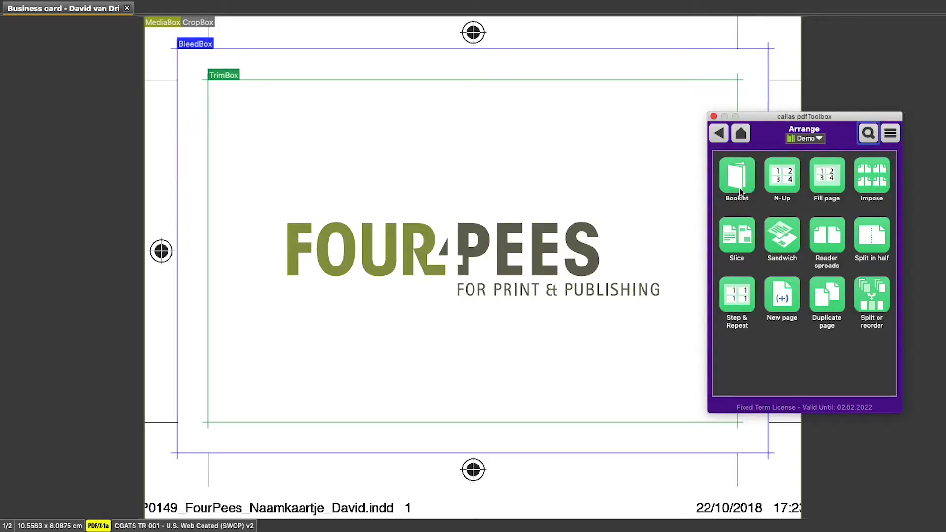
pyautogui.click(751, 313)
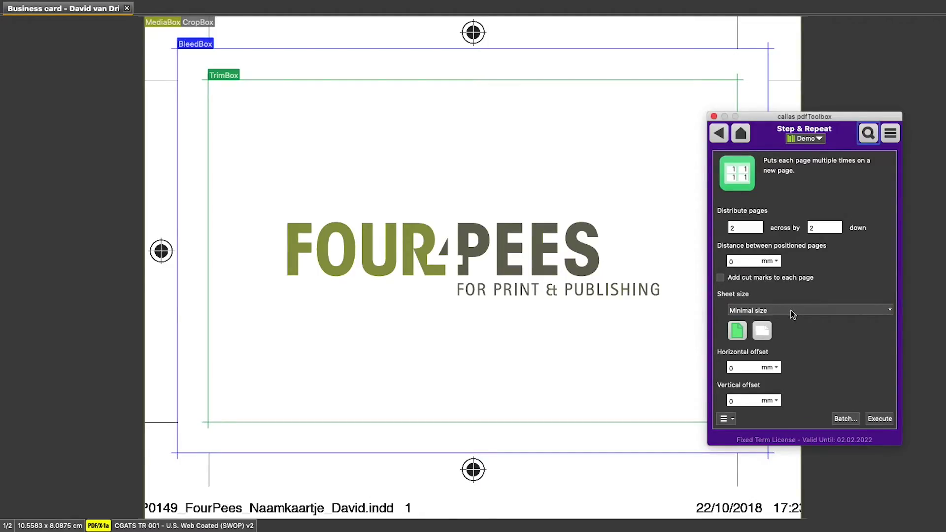
# - Execute the default 2 × 2 Step & Repeat, review both result pages, and return to settings
pyautogui.click(881, 420)
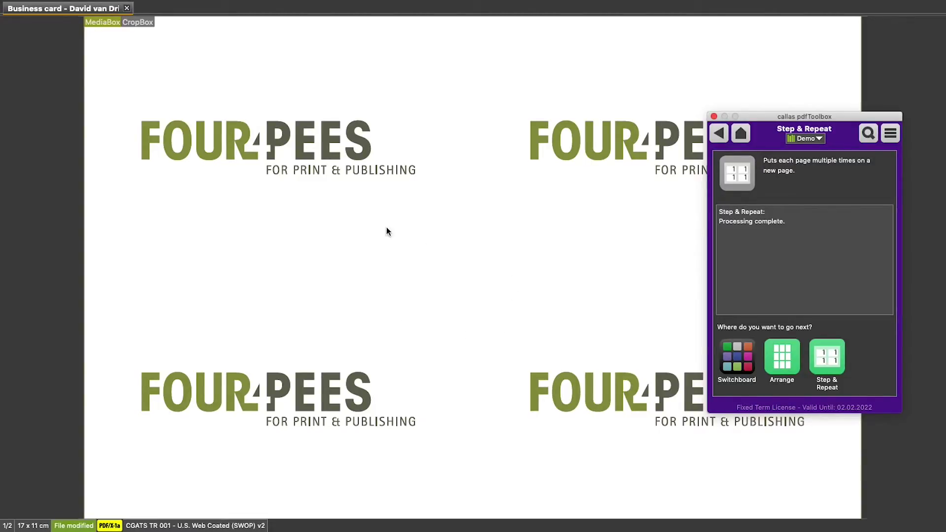
pyautogui.scroll(-1, 413, 320)
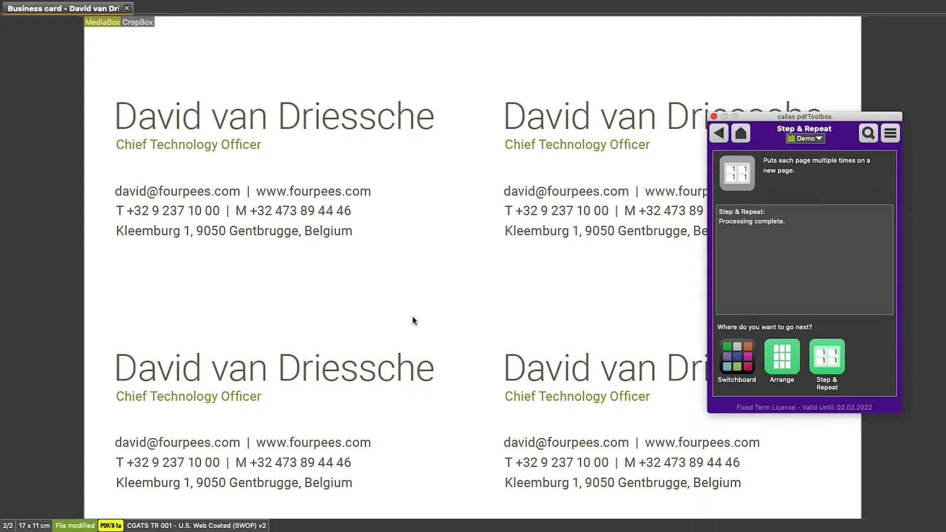
pyautogui.scroll(1, 413, 320)
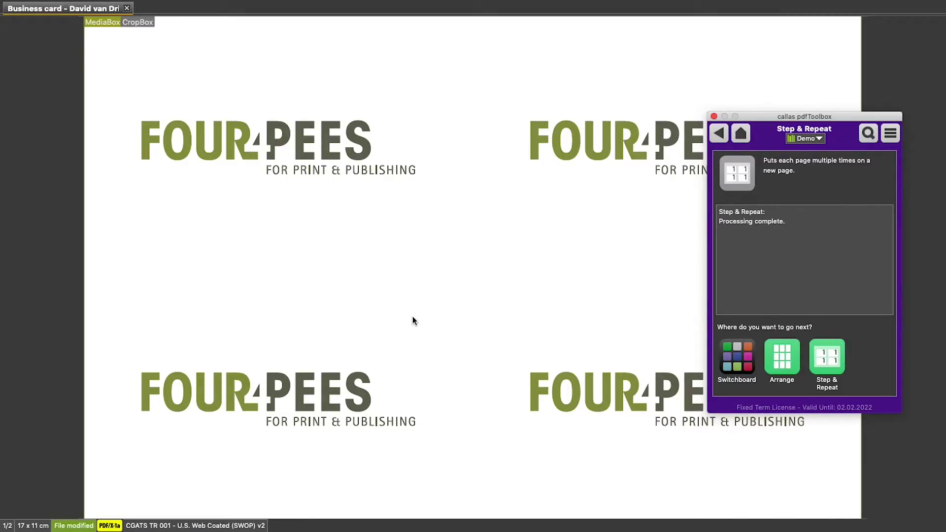
pyautogui.click(717, 137)
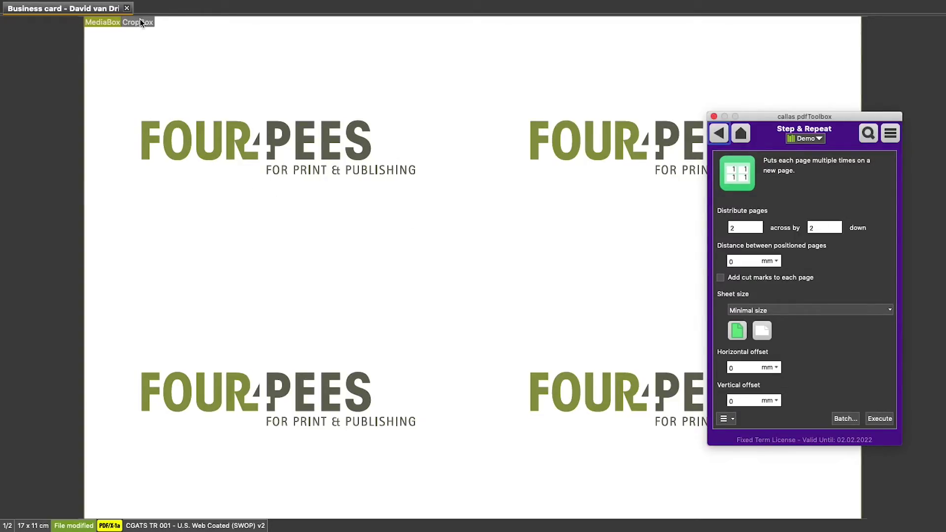
# - Revert to the single card and set Step & Repeat to 2 across, 5 down, A4, cut marks
pyautogui.click(124, 7)
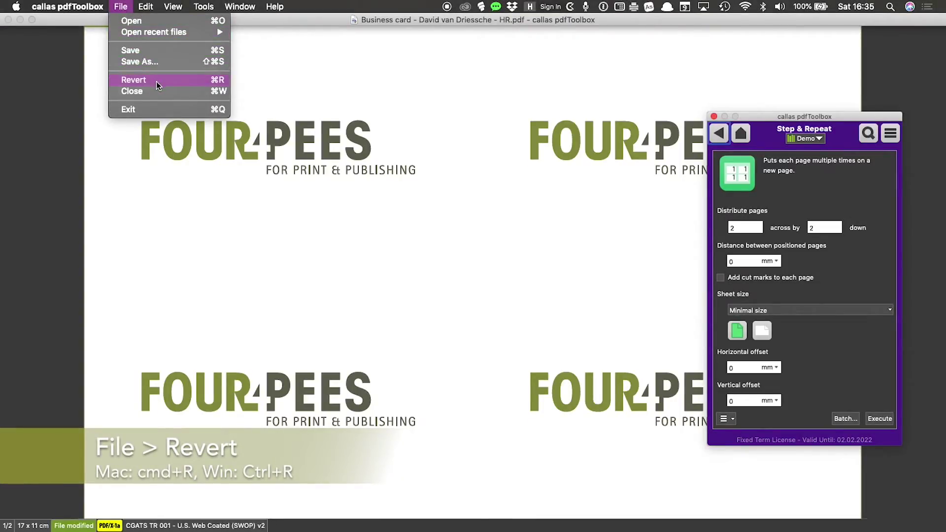
pyautogui.click(205, 81)
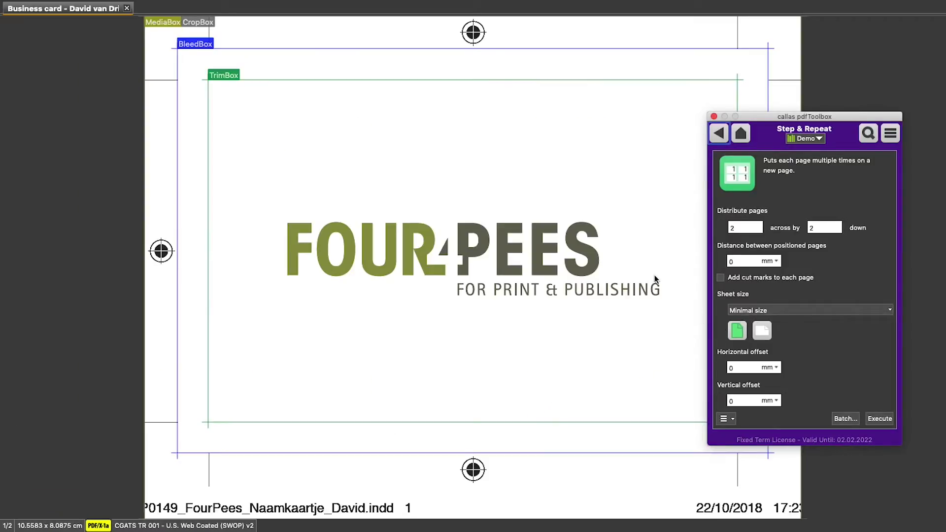
pyautogui.click(751, 227)
pyautogui.press('Tab')
pyautogui.write('5')
pyautogui.click(779, 311)
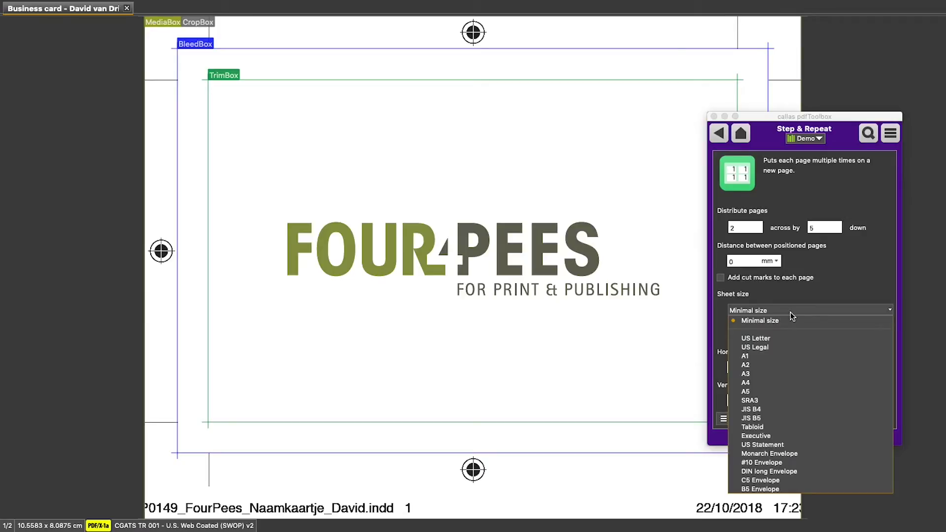
pyautogui.click(782, 383)
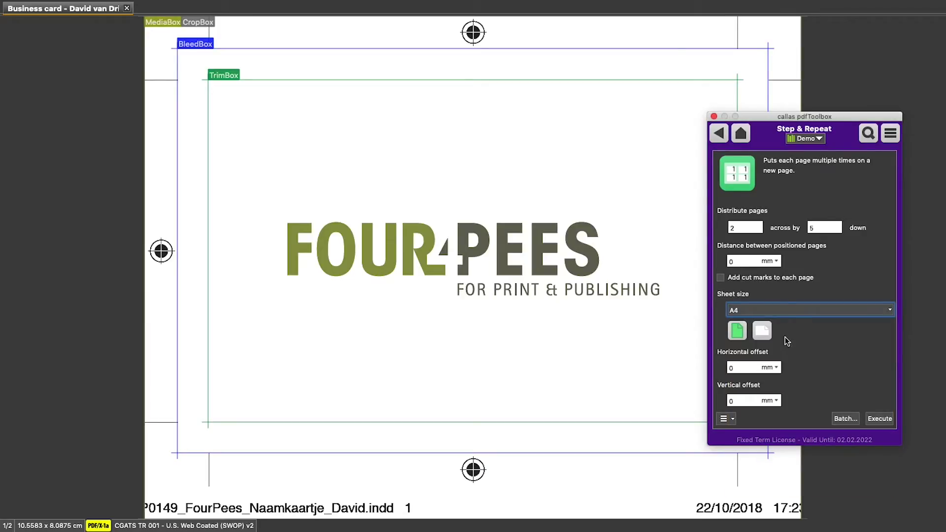
pyautogui.click(721, 278)
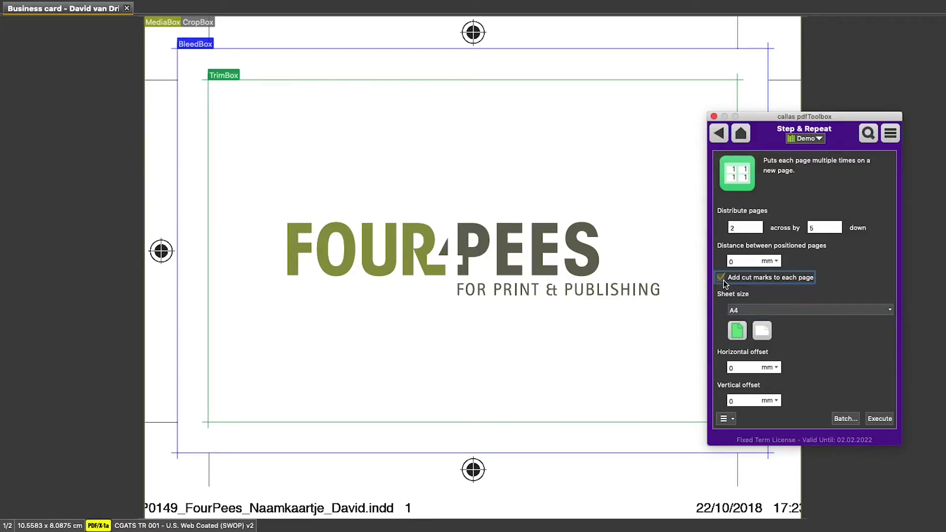
pyautogui.click(890, 422)
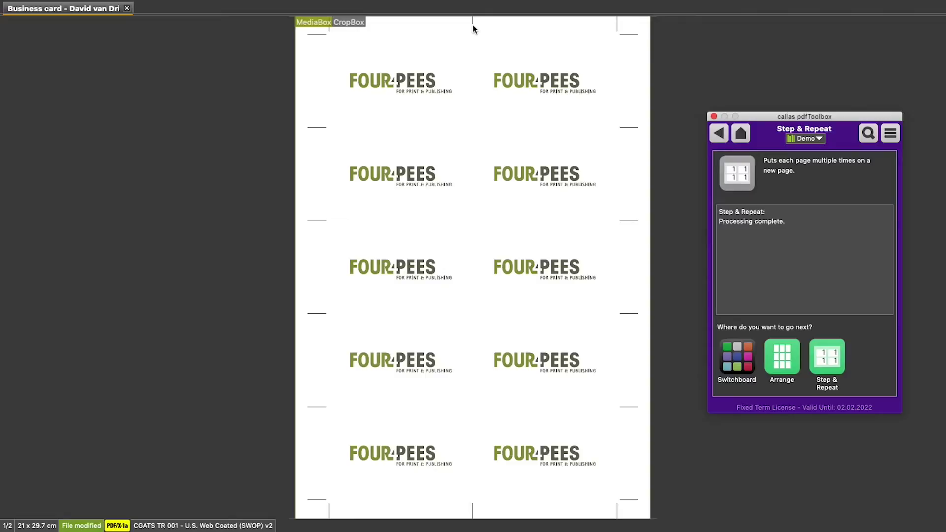
pyautogui.click(720, 136)
pyautogui.click(636, 197)
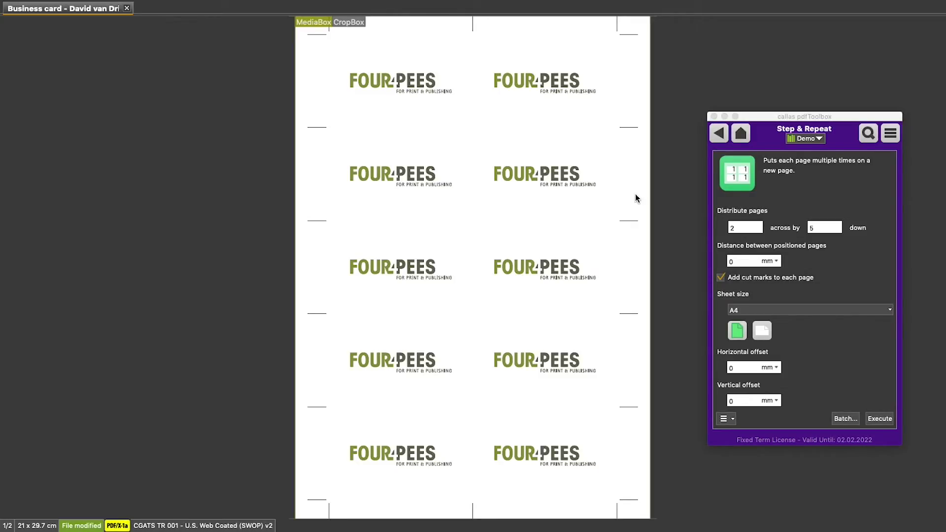
pyautogui.press('super+z')
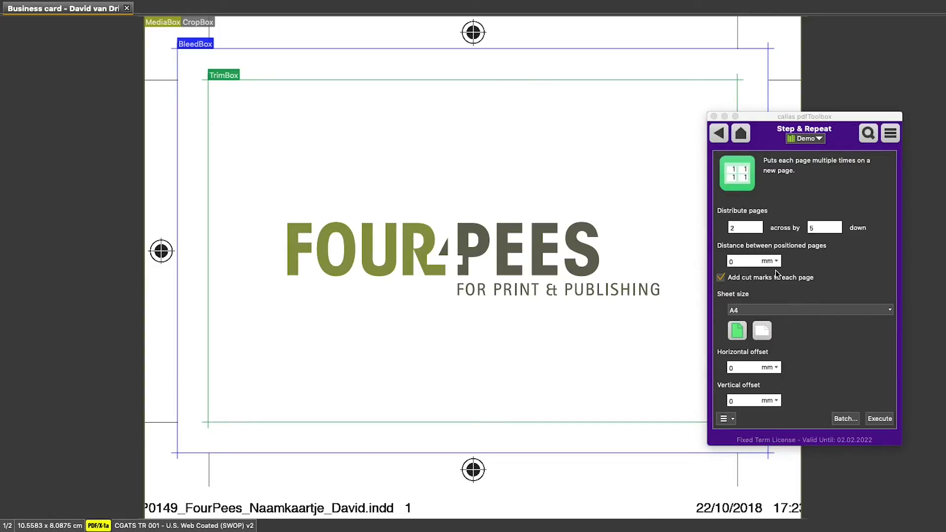
# - Enter 5 for Distance between positioned pages and 10 for both Horizontal and Vertical offset
pyautogui.click(751, 261)
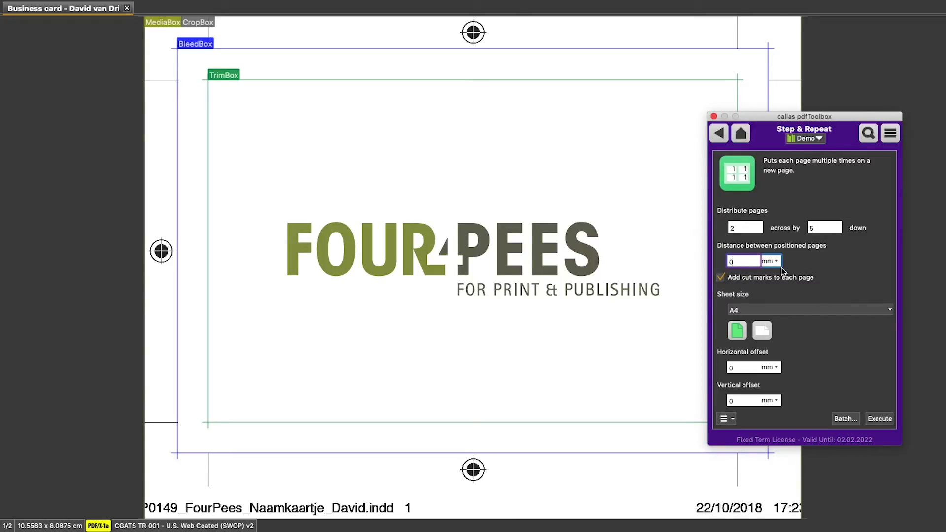
pyautogui.moveTo(739, 266); pyautogui.dragTo(720, 264)
pyautogui.write('5')
pyautogui.click(738, 367)
pyautogui.press('BackSpace')
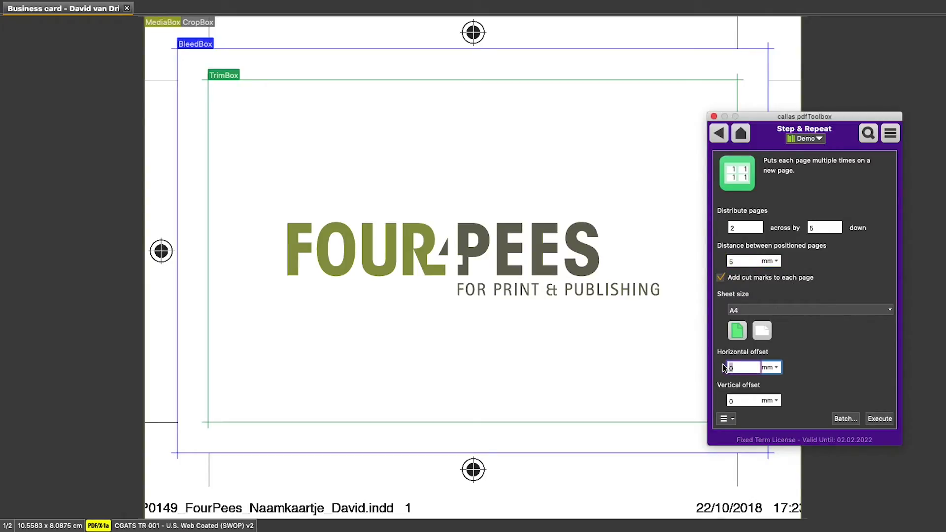
pyautogui.write('10')
pyautogui.doubleClick(740, 400)
pyautogui.write('10')
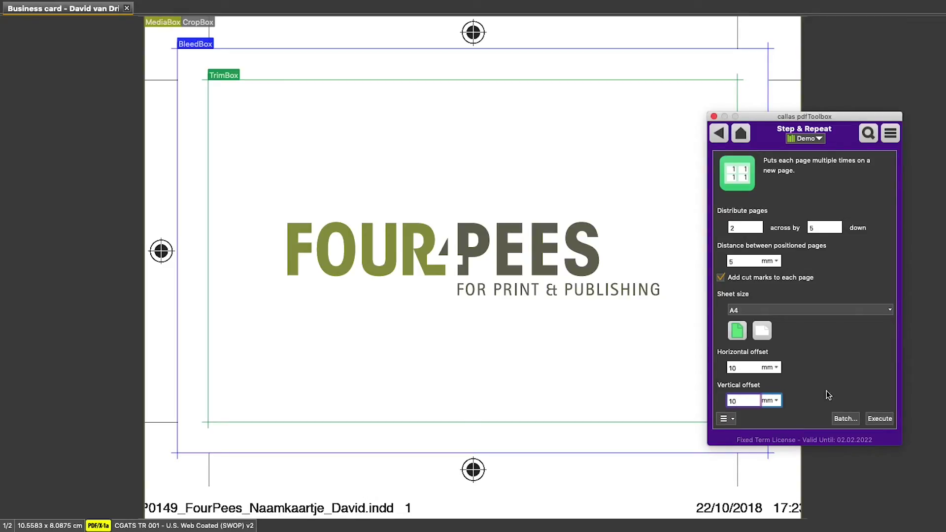
# - Execute Step & Repeat to lay 2 × 5 spaced cards with cut marks on A4
pyautogui.click(878, 421)
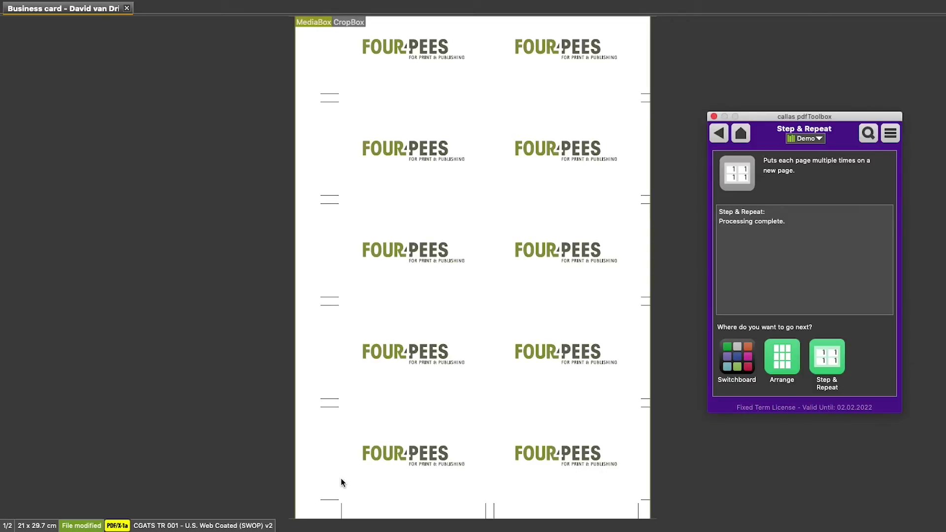
# - Go back from the imposed sheet to the Step & Repeat settings form
pyautogui.click(718, 134)
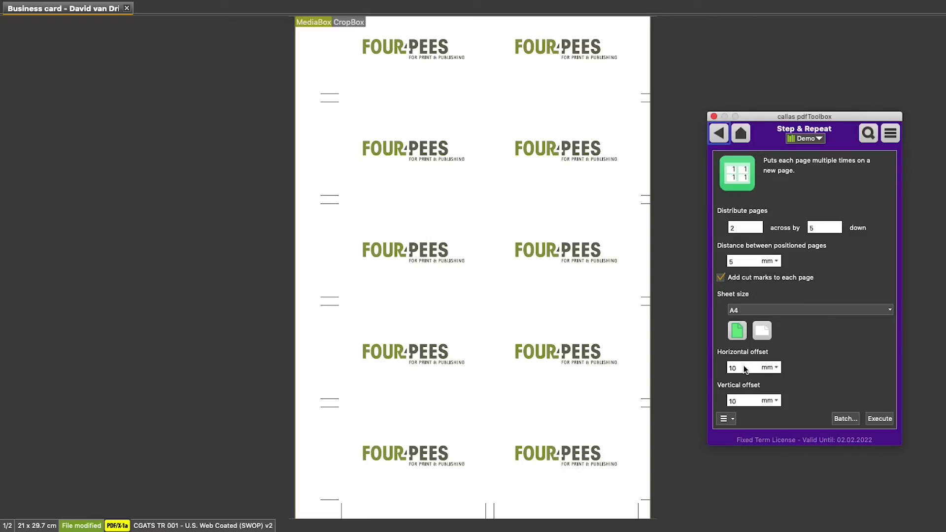